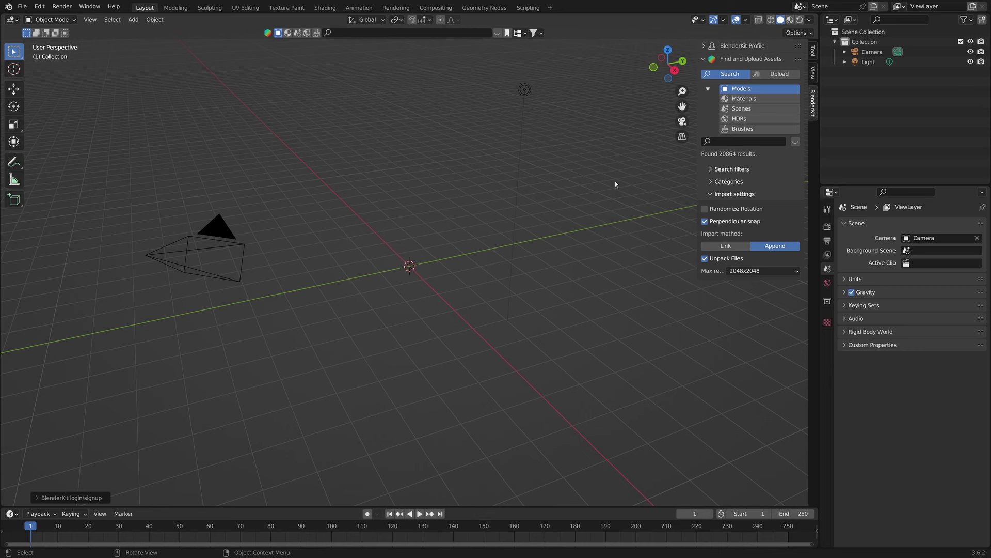
Step: Collapse the Import settings section in the BlenderKit sidebar panel
left_click(710, 195)
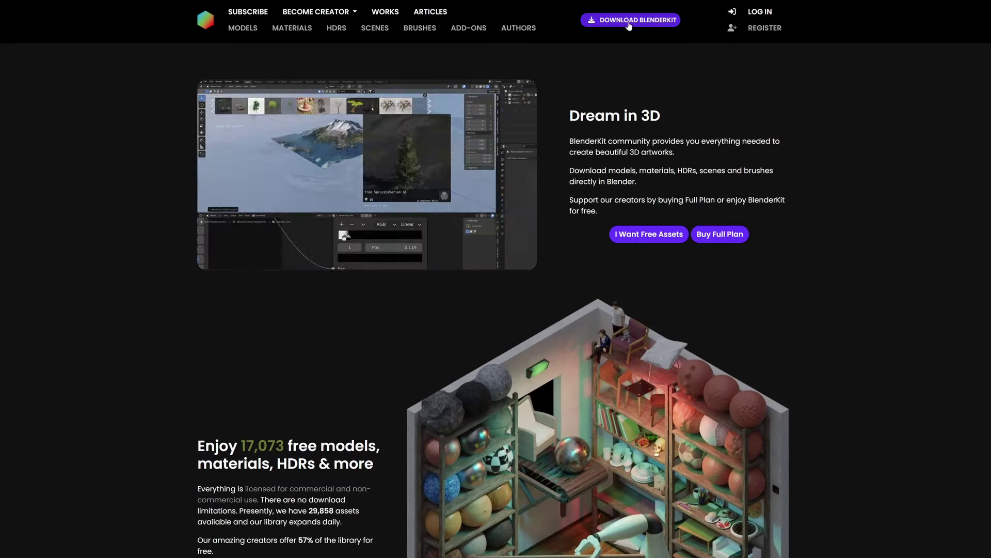
Step: Go to the Download BlenderKit page from the website header
left_click(631, 20)
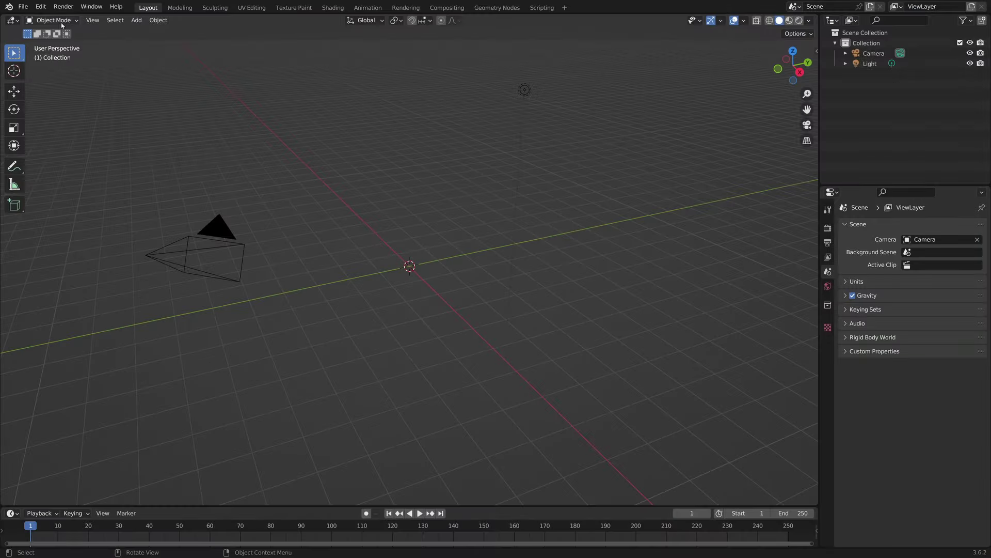
Step: Install blenderkit-v3.8.1.230808.zip from Downloads via Preferences Add-ons and enable it
left_click(42, 7)
left_click(67, 154)
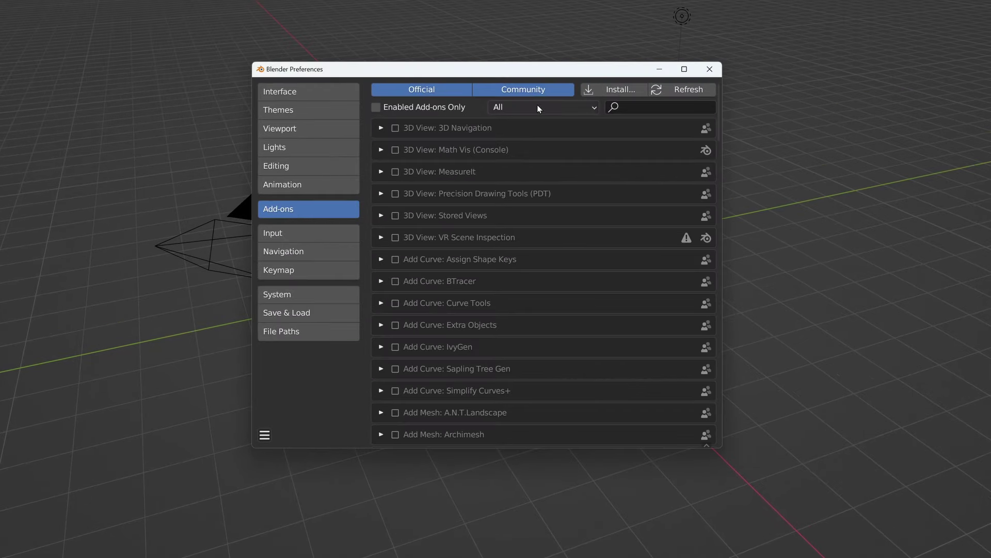
left_click(619, 91)
left_click(188, 200)
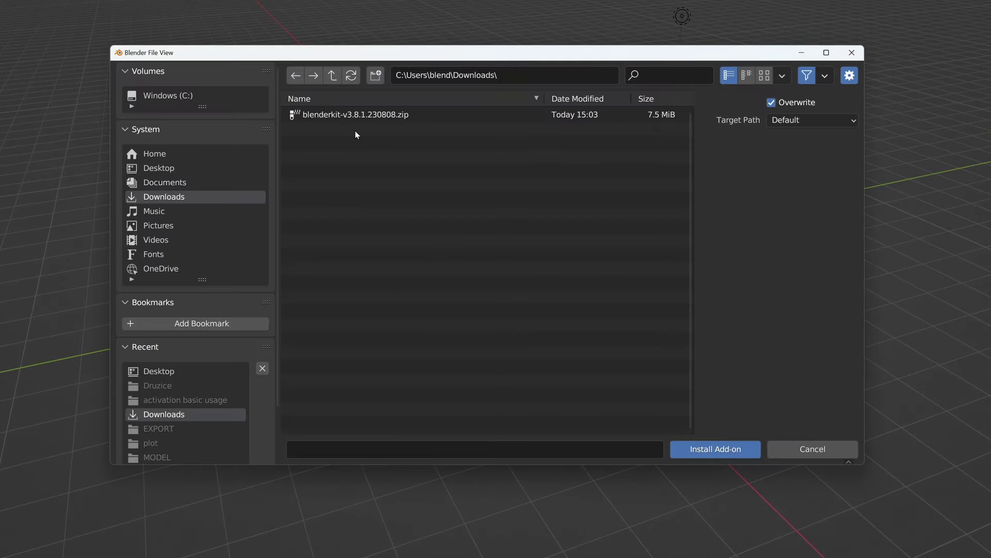
left_click(376, 117)
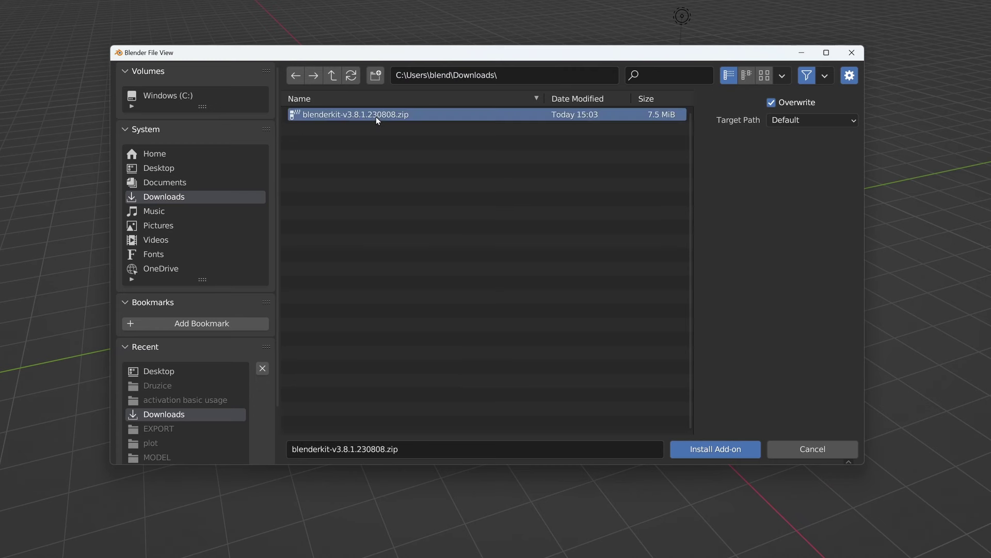
left_click(720, 454)
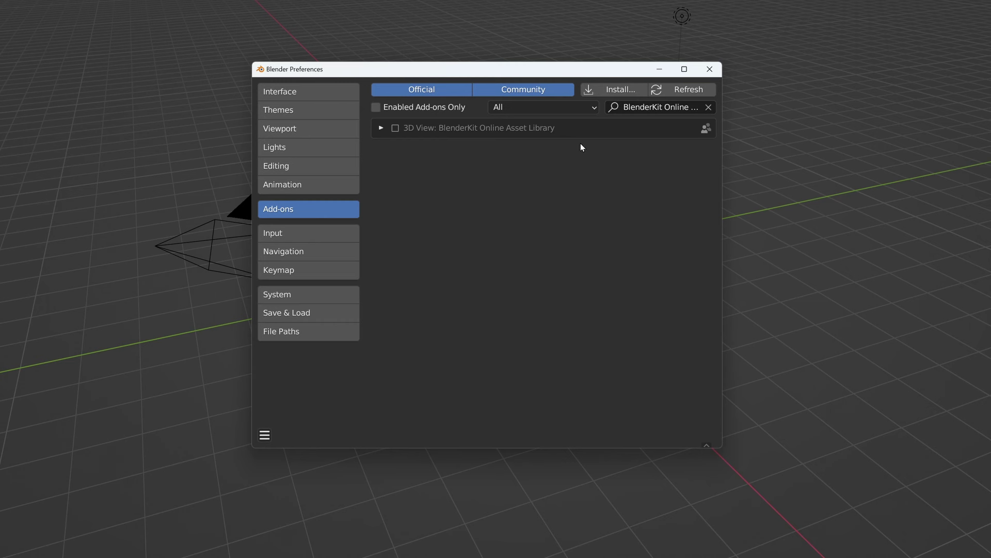
left_click(396, 127)
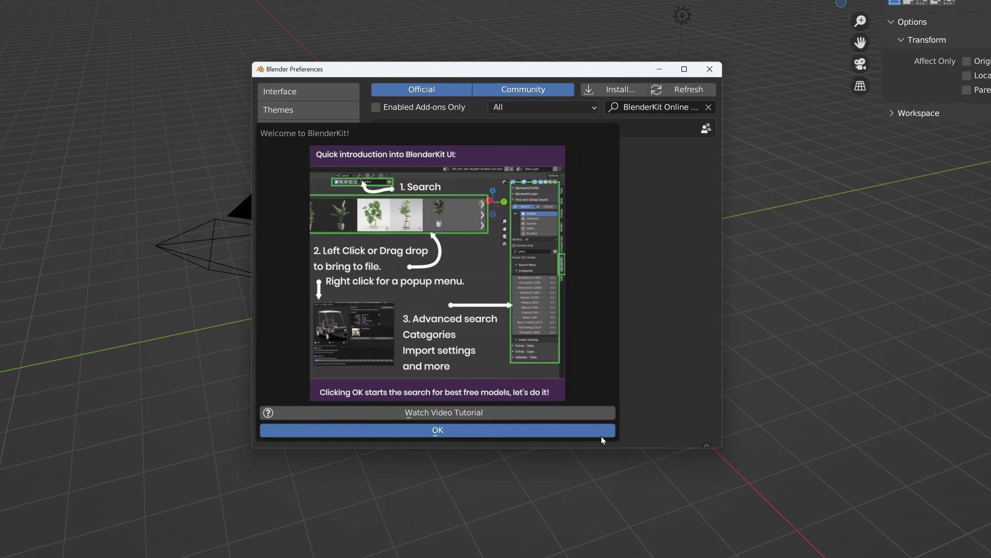
Step: Dismiss the BlenderKit Welcome dialog, then show and hide the asset thumbnail bar
left_click(459, 430)
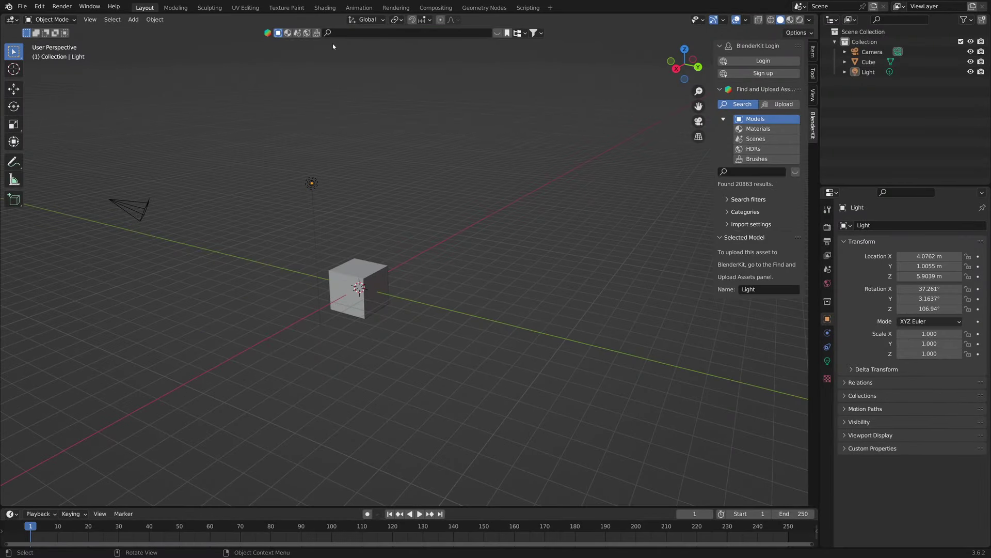
left_click(497, 33)
left_click(497, 33)
Step: Fill in the BlenderKit sign-up form with the account password twice and register
left_click(763, 73)
type("••••••••••")
key("Tab")
type("••••••••••")
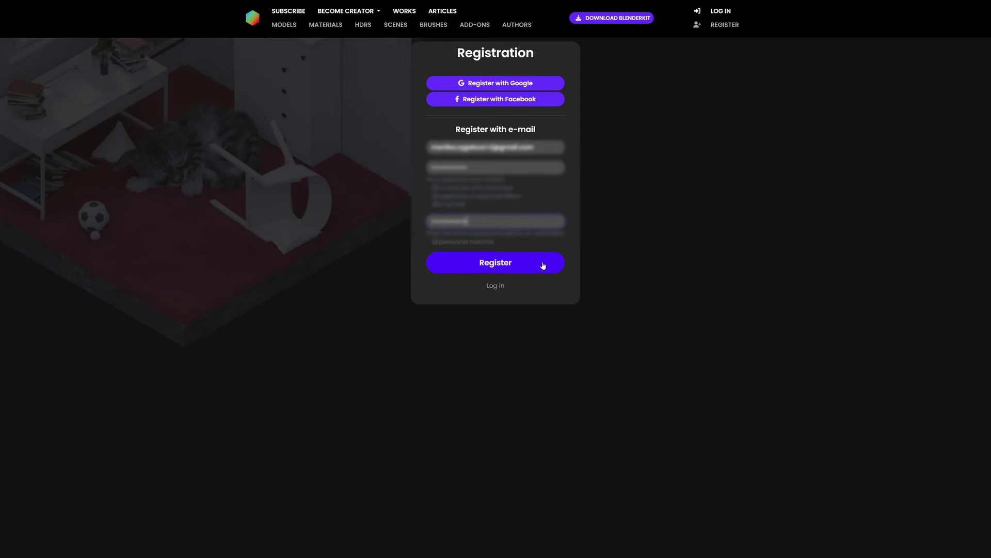
left_click(543, 266)
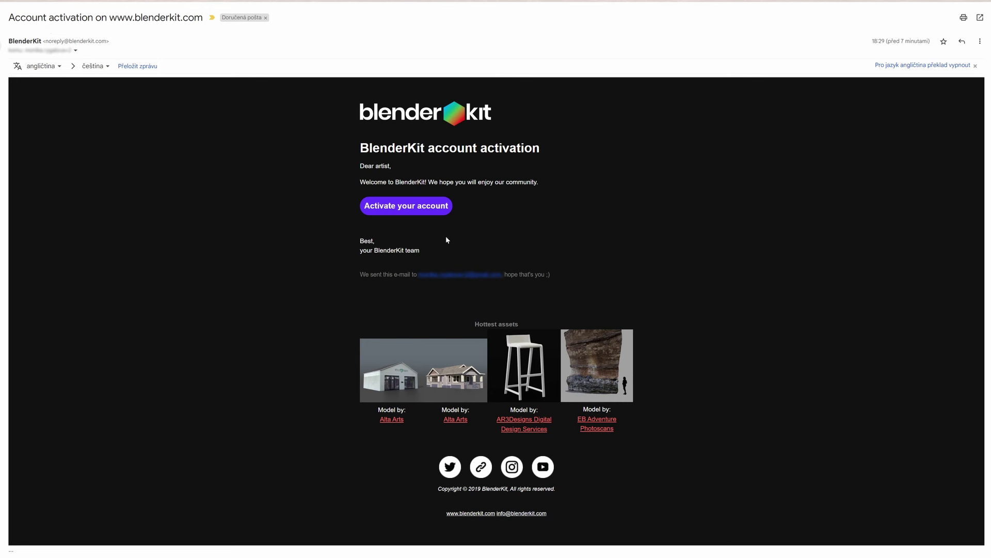
Step: Activate the account, opting out of only the Creative content newsletter, and confirm
left_click(431, 213)
left_click(411, 206)
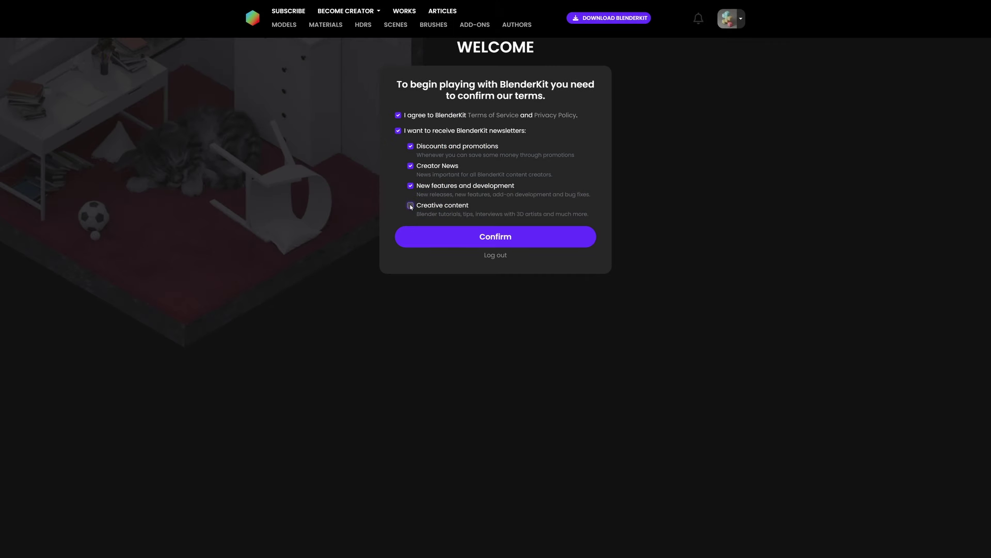
left_click(411, 147)
left_click(410, 147)
left_click(411, 187)
left_click(410, 186)
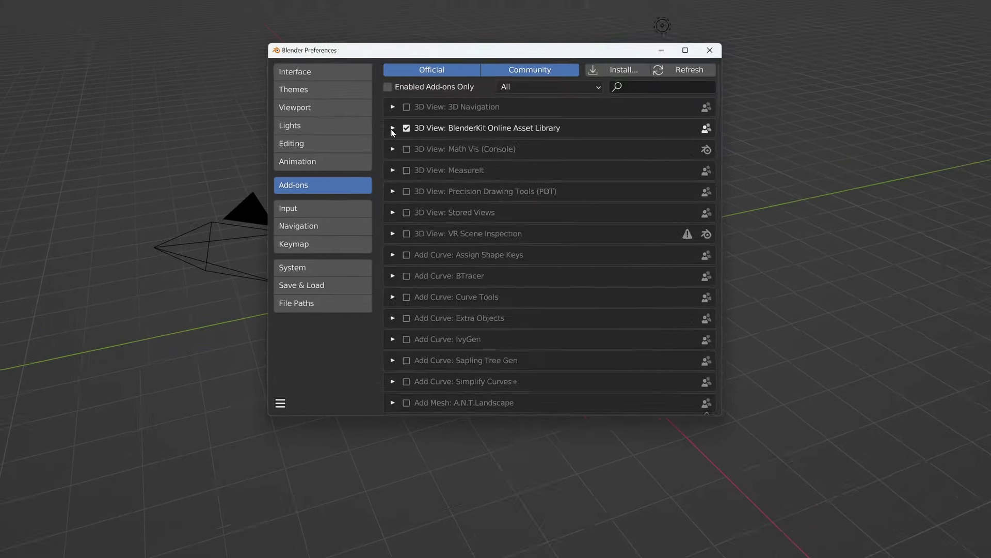
Step: Expand the BlenderKit add-on entry in Preferences and start its Login
left_click(393, 127)
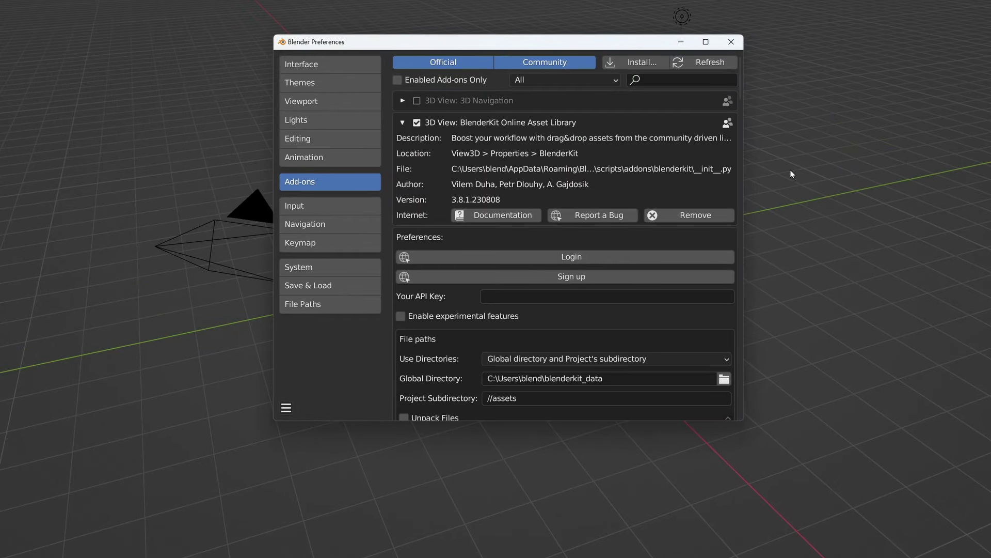
left_click(608, 257)
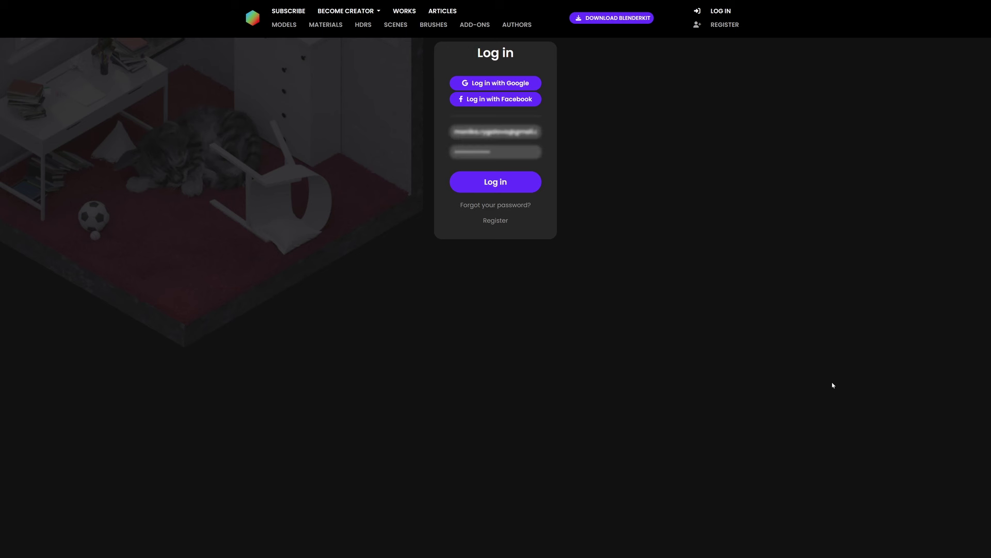
Step: Submit the filled-in BlenderKit login form to authorize the add-on
key("Return")
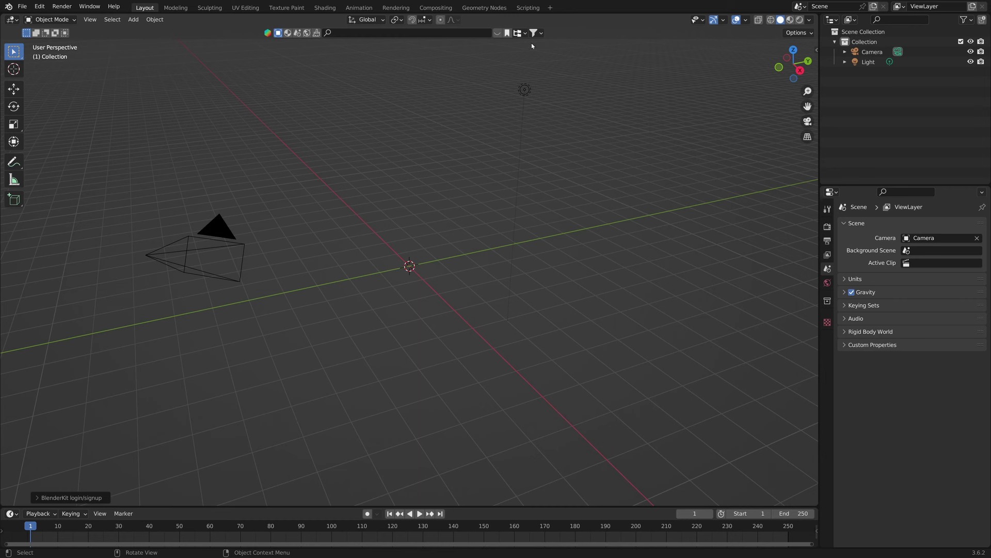
Step: Search BlenderKit for 'car' in the N sidebar, then clear it and undo to restore the cube
key("n")
key("n")
key("n")
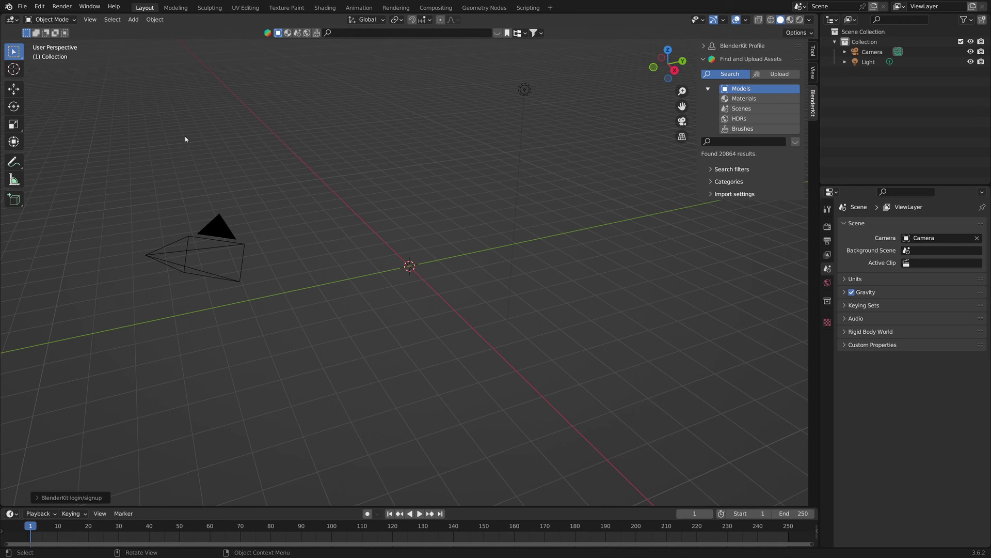
left_click(329, 33)
type("car")
key("Return")
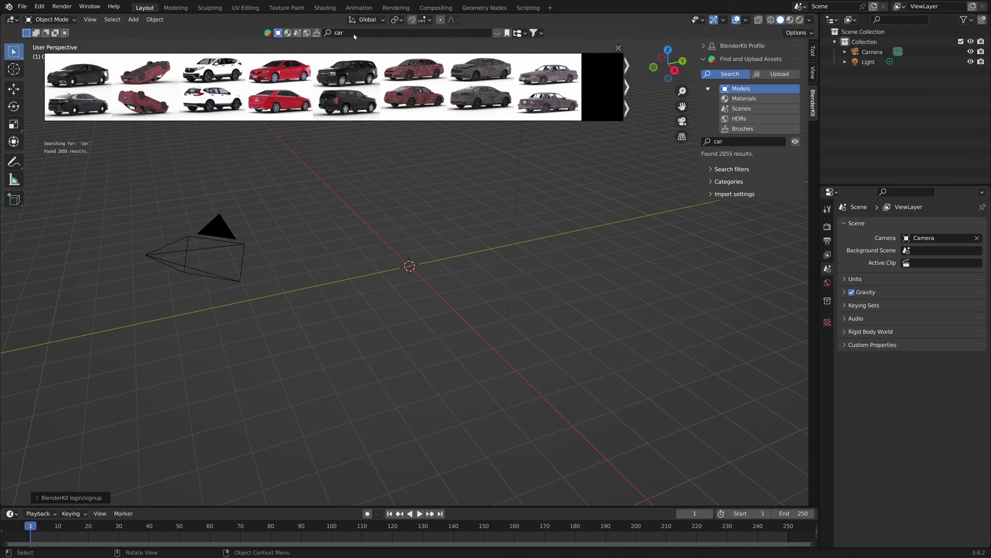
left_click(497, 32)
key("ctrl+z")
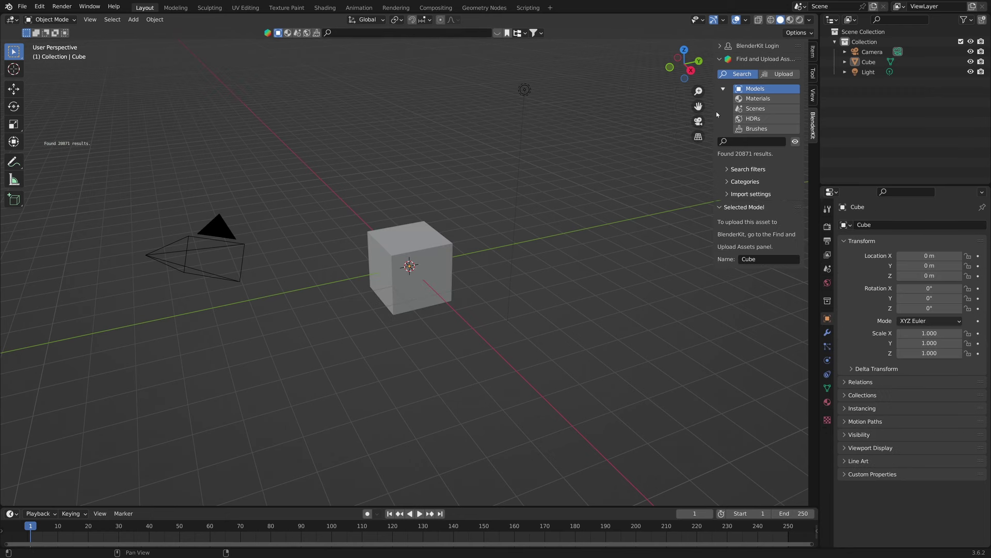
Step: Check the Upload tab and Login panel, then reopen Find and Upload Assets with Import settings expanded
left_click(785, 77)
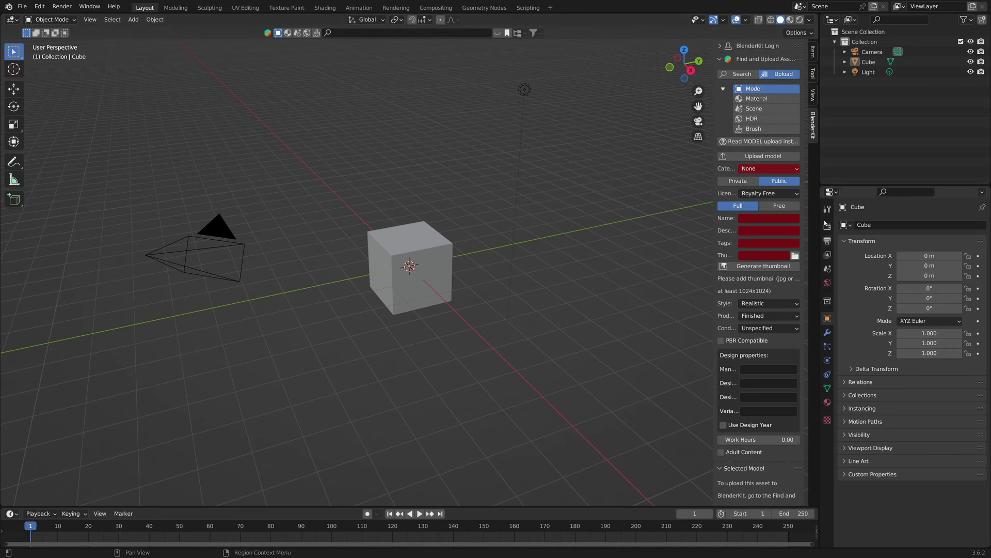
left_click(754, 60)
left_click(720, 48)
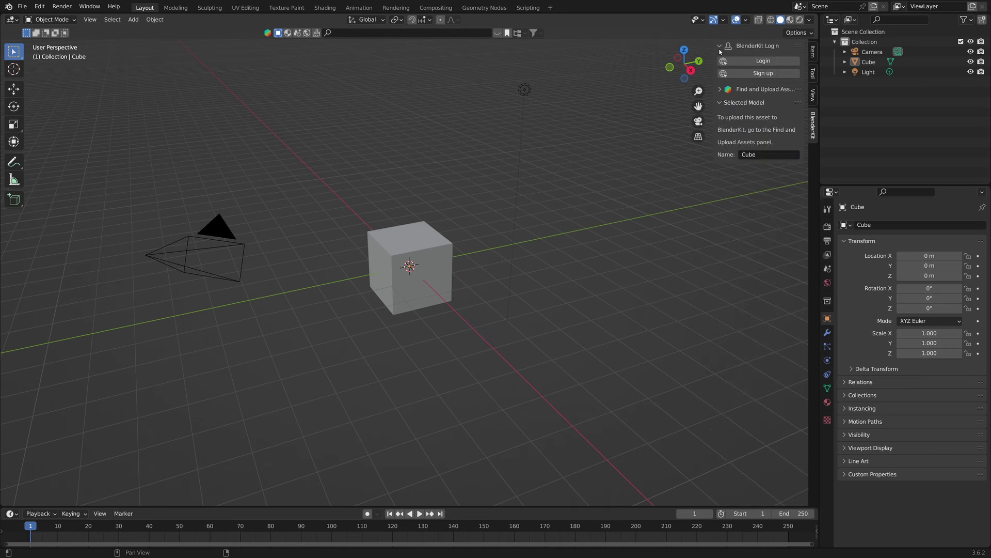
left_click(719, 46)
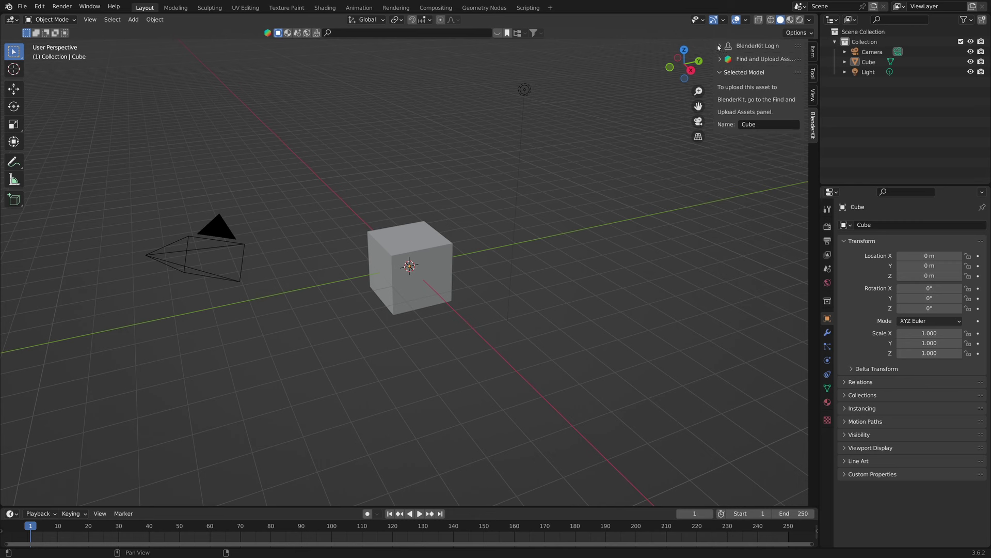
left_click(719, 59)
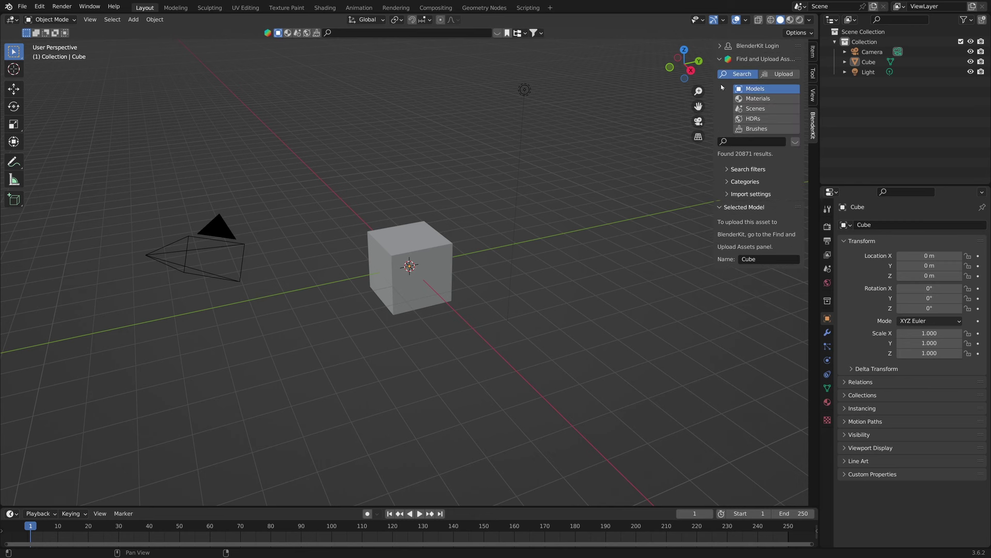
left_click(732, 196)
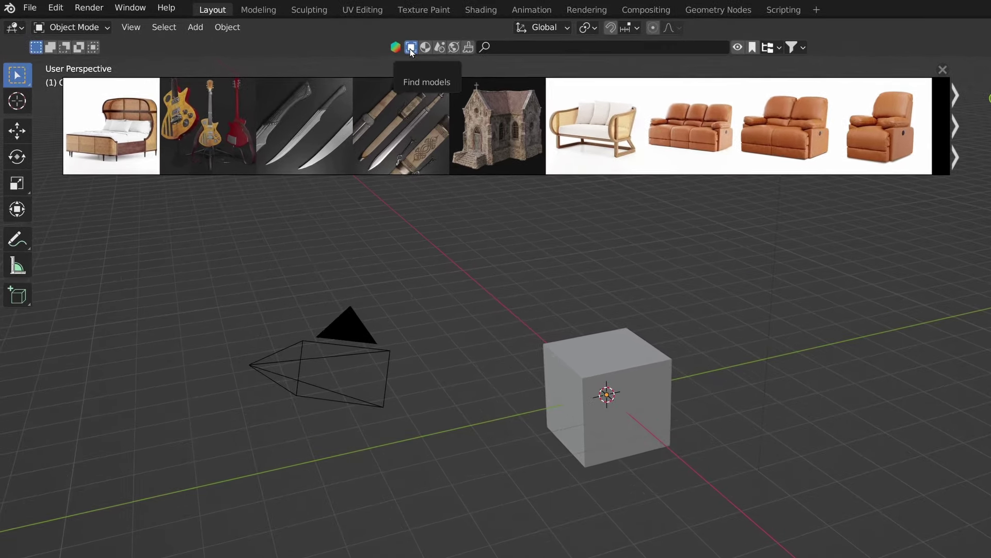
Step: Switch the asset bar through material, scene, HDRI and brush assets, then close it with the eye toggle
left_click(425, 47)
left_click(440, 48)
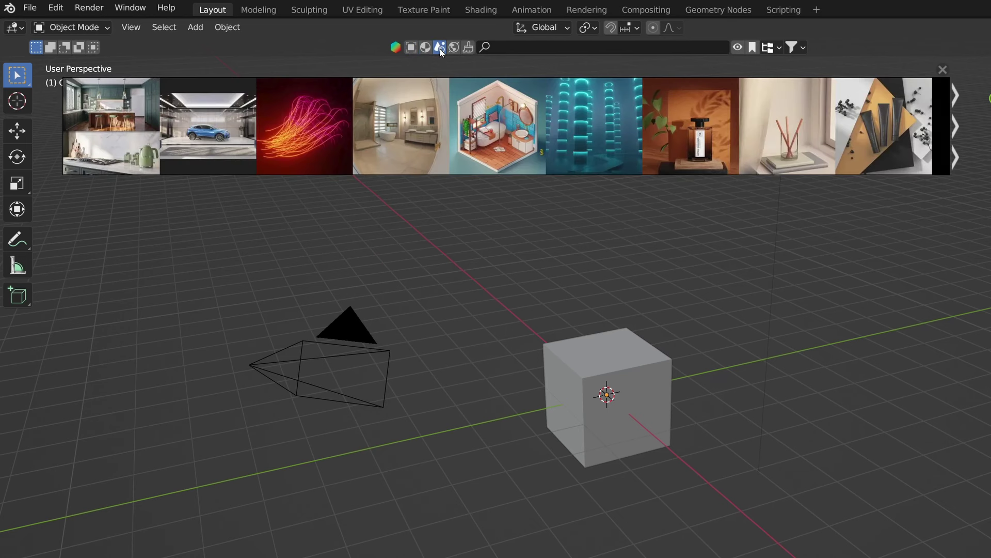
left_click(454, 48)
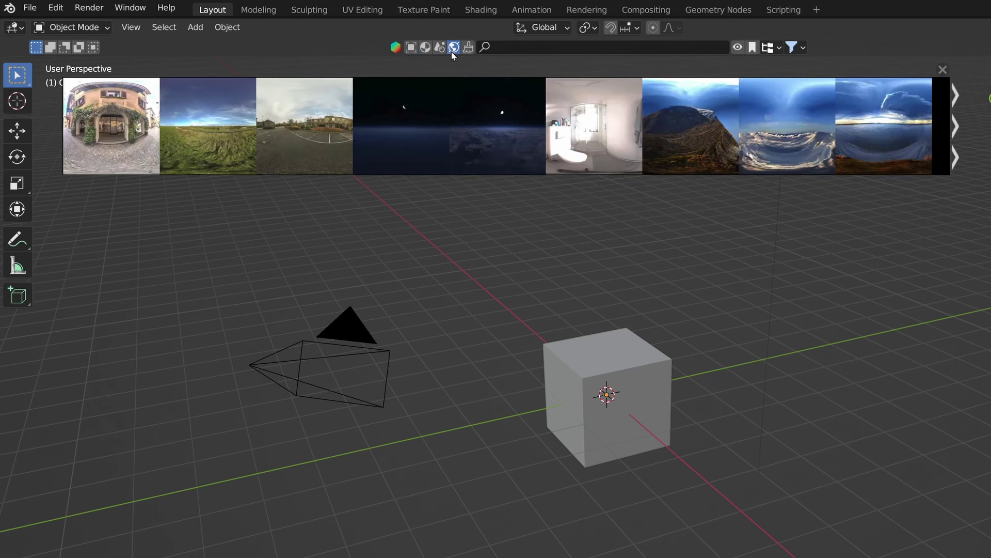
left_click(468, 47)
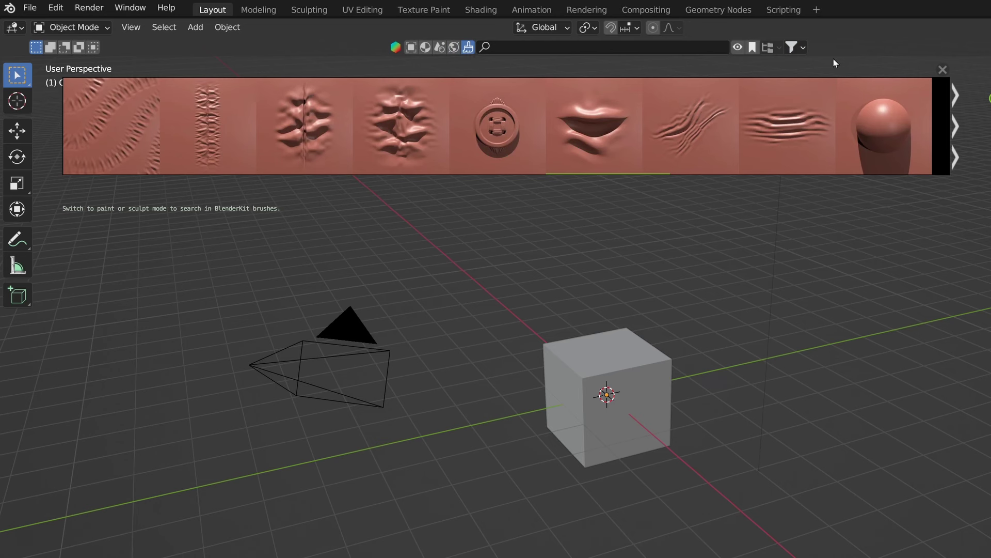
left_click(737, 49)
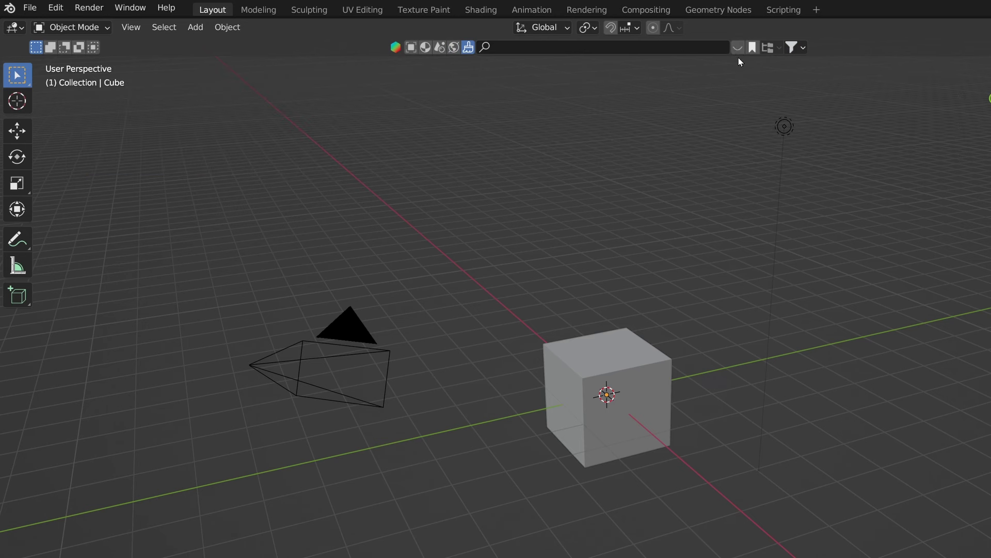
Step: Reopen the BlenderKit asset bar, show bookmarked assets, list model categories, and open search filters
left_click(737, 48)
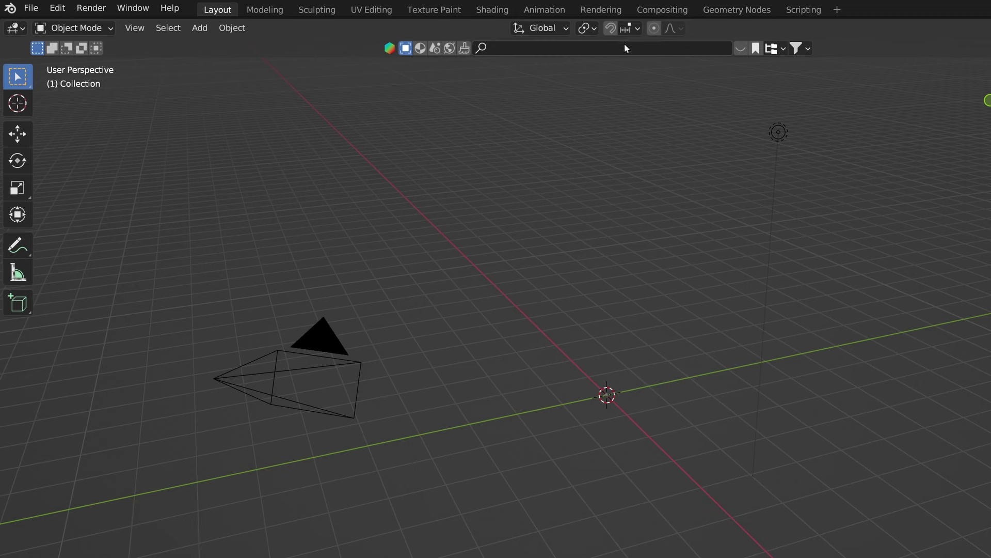
left_click(756, 48)
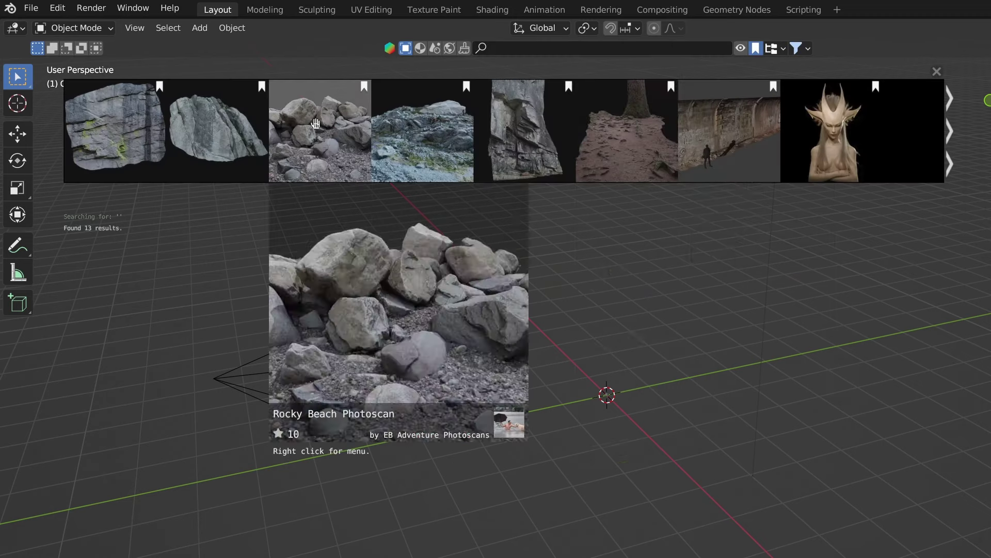
left_click(781, 48)
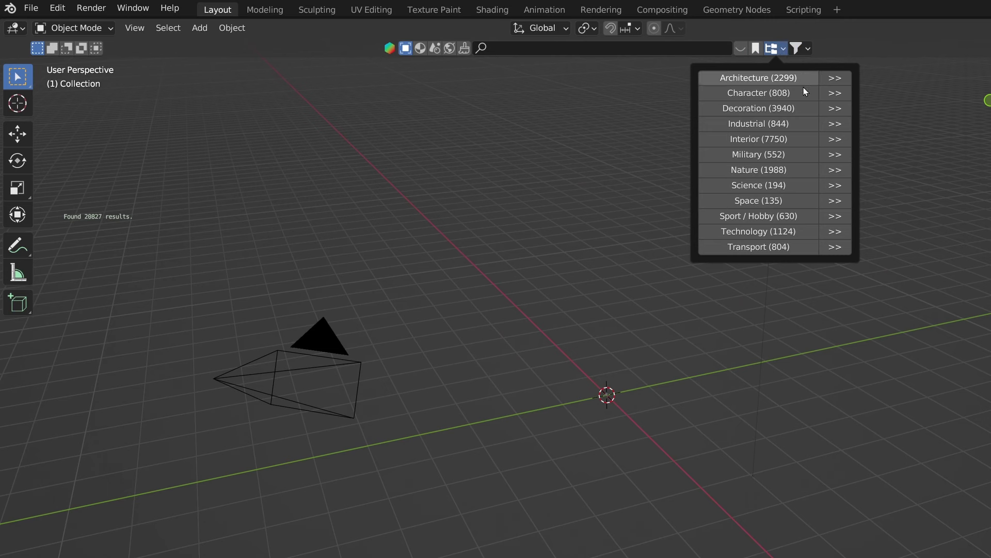
left_click(797, 48)
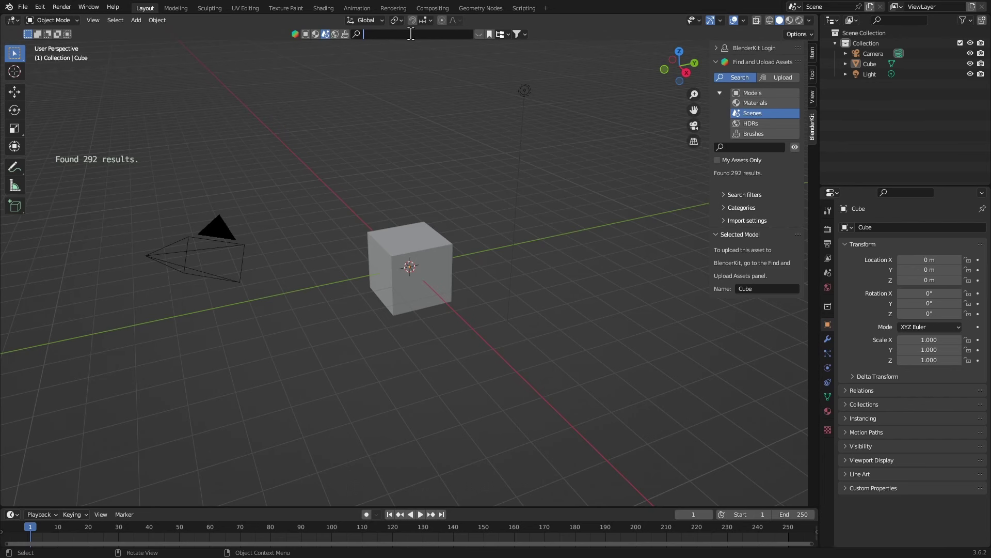
Step: Search BlenderKit scenes for 'product placemnnt' and download the window product placement scene
type("pro")
type("duct placemn")
type("nt")
key("Return")
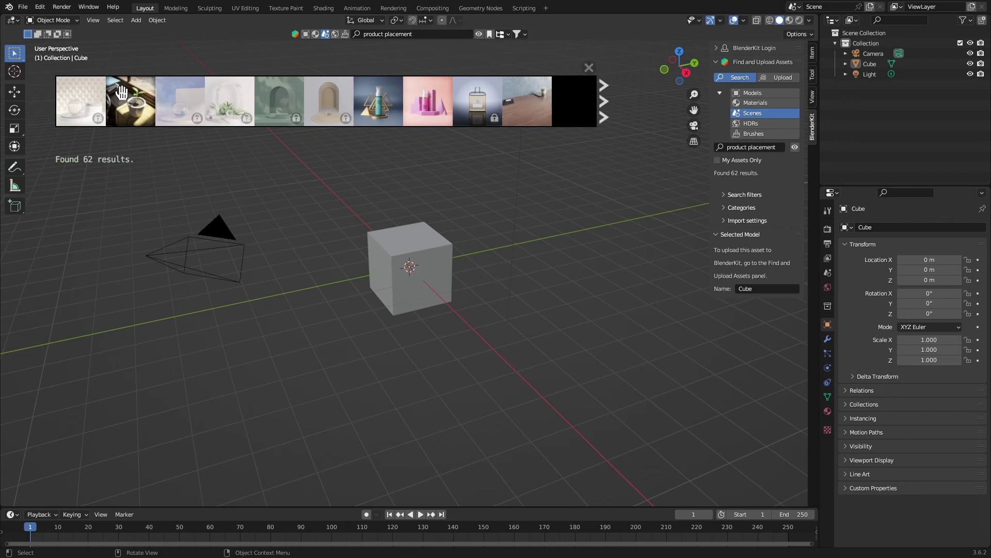
mouse_move(121, 99)
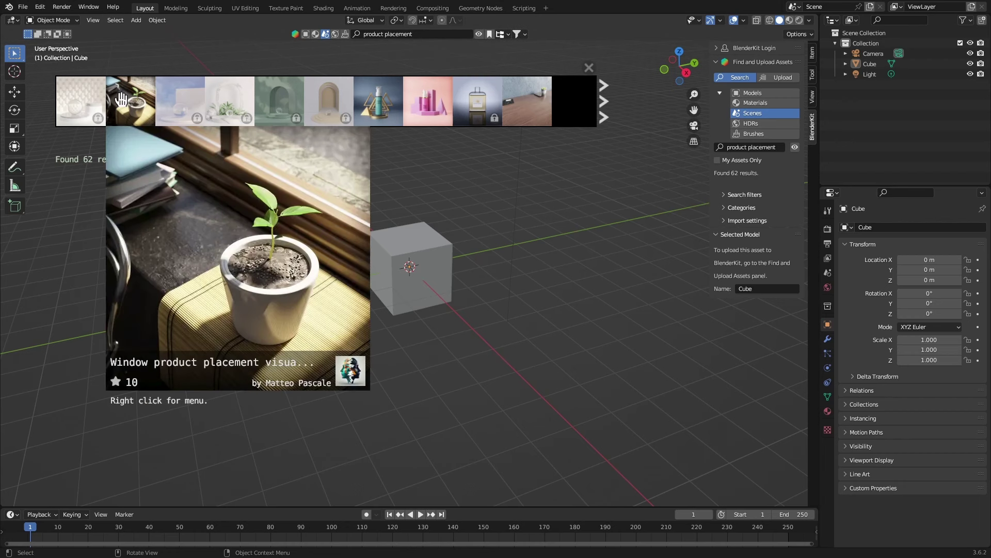
left_click(129, 104)
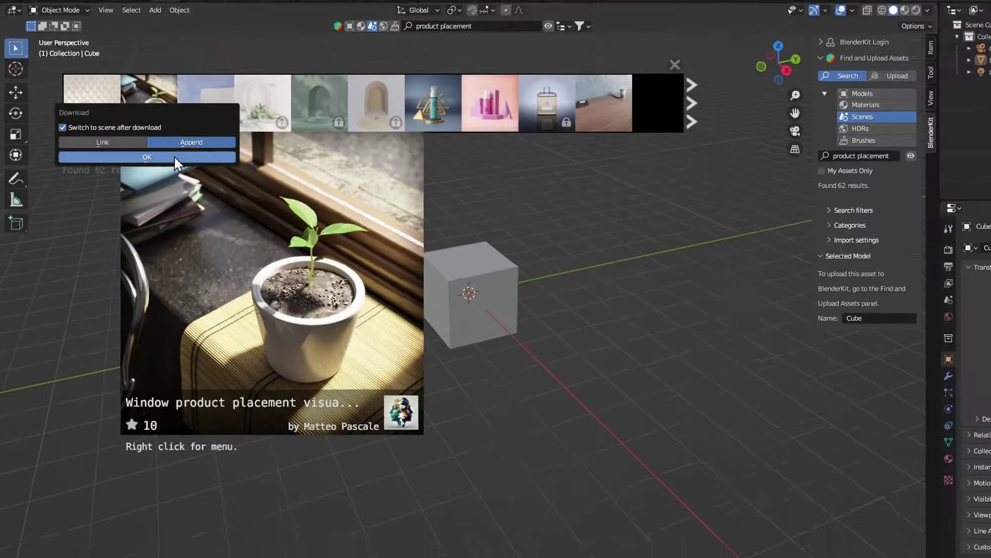
left_click(174, 157)
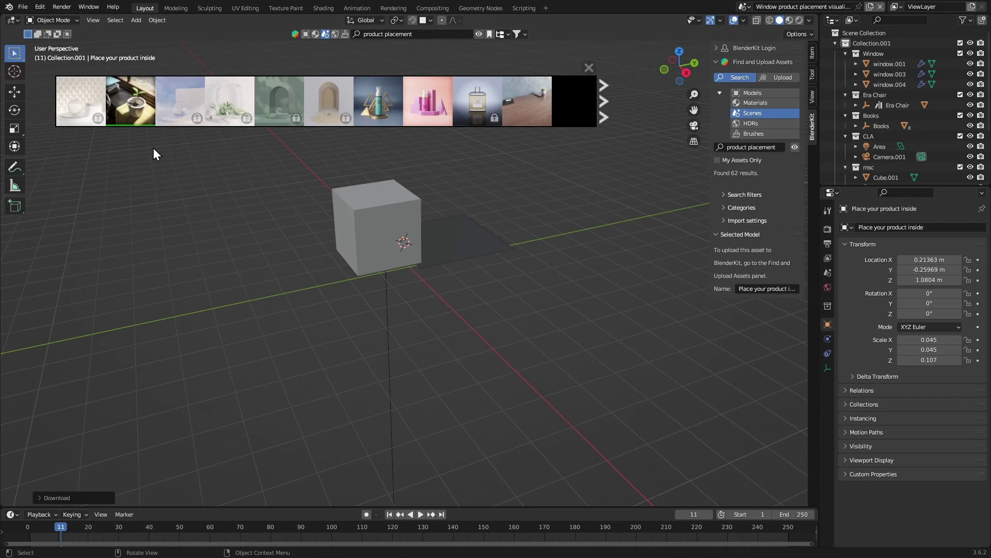
Step: View the window scene through its camera in Rendered shading, with the asset bar closed
left_click(695, 126)
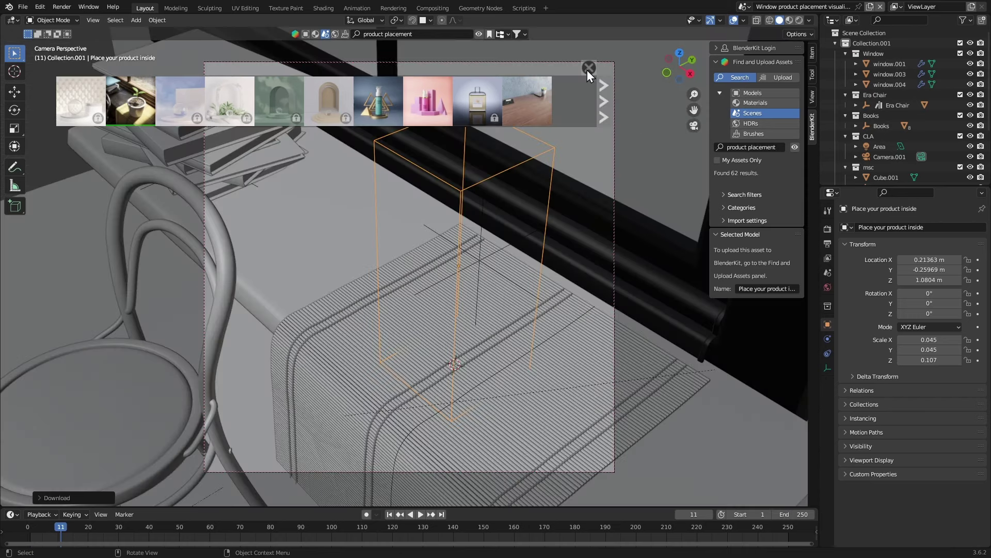
left_click(588, 69)
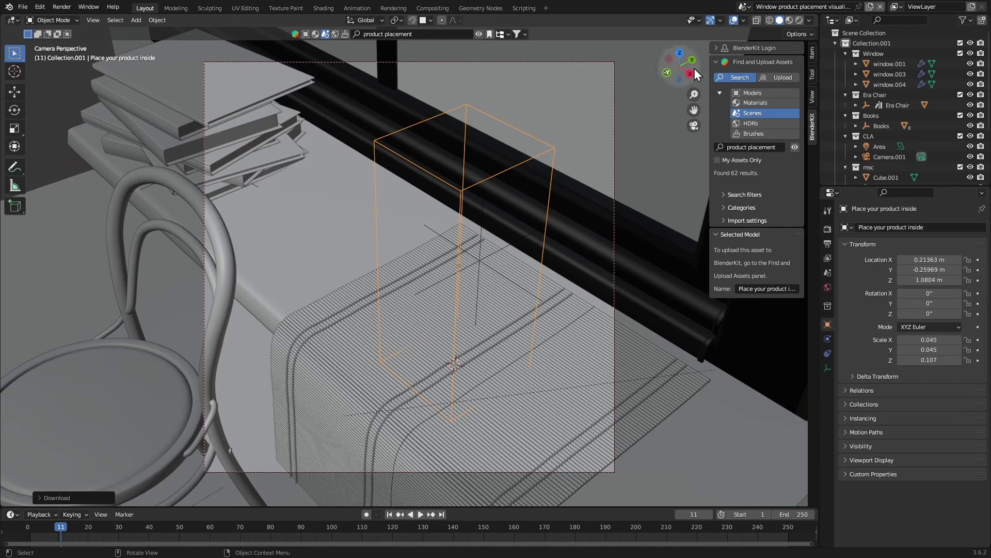
left_click(800, 21)
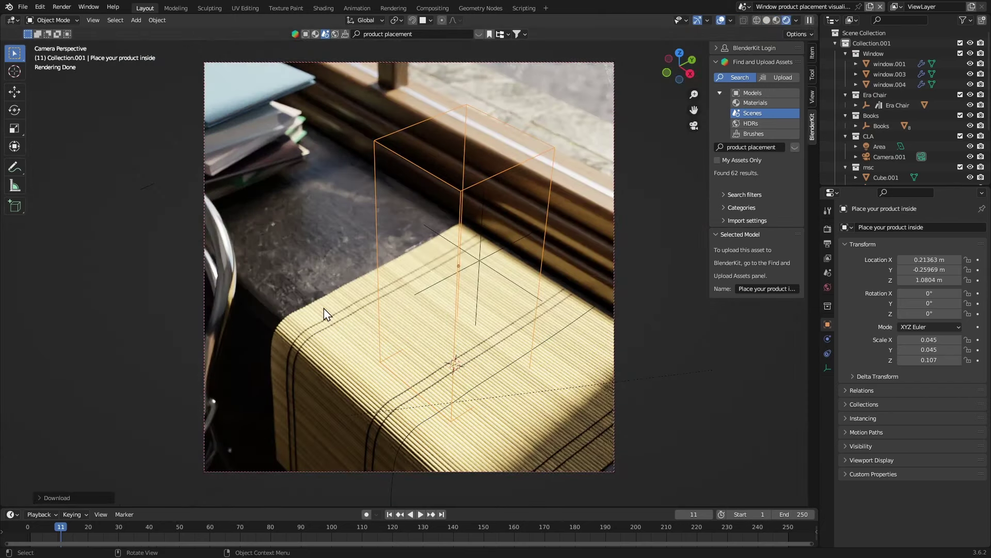
Step: Switch the BlenderKit search to Models and clear the search field for a new term
left_click(306, 33)
left_click(383, 32)
key("Return")
left_click(389, 31)
Step: Search BlenderKit models for 'figourine' and open the Wooden Duck Figurine's detail popup
type("figourine")
key("Return")
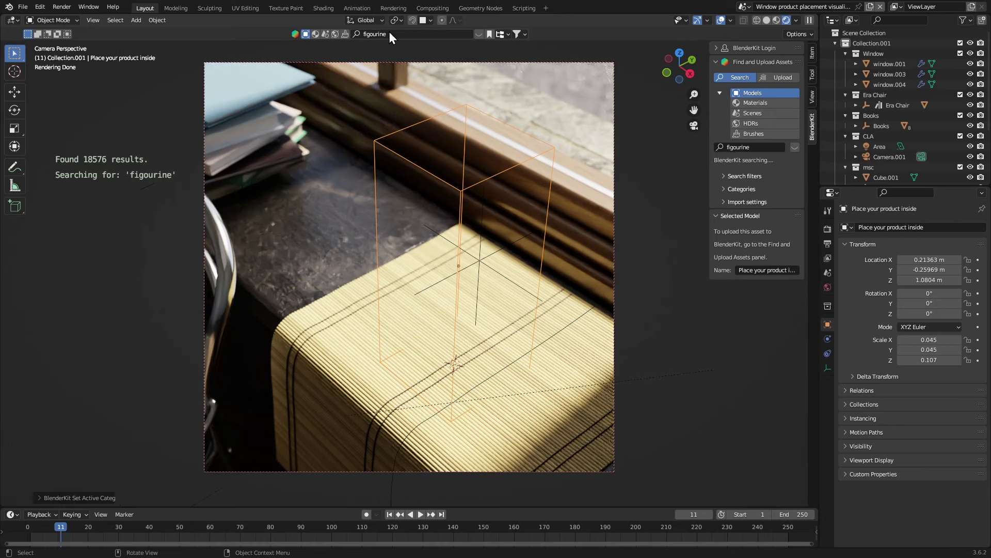
mouse_move(181, 89)
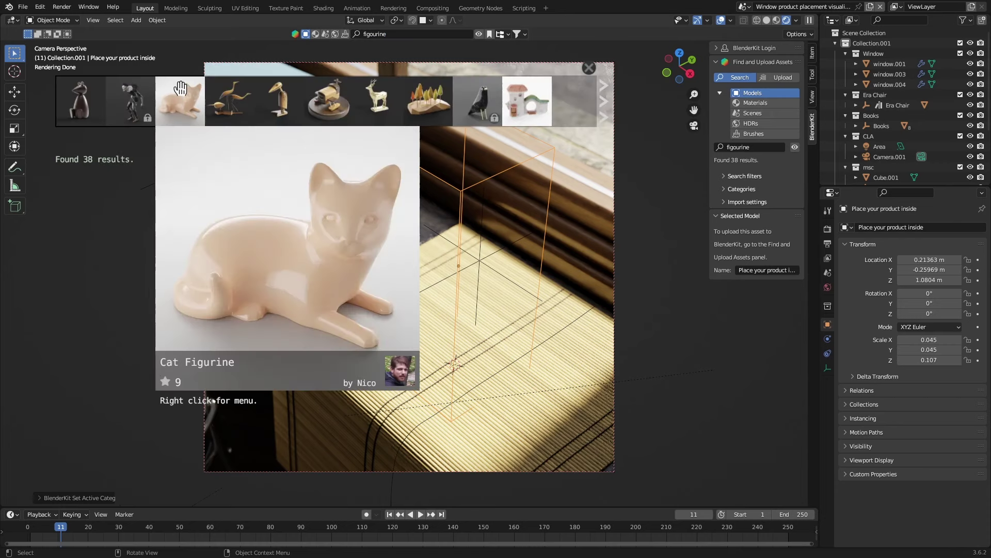
right_click(279, 103)
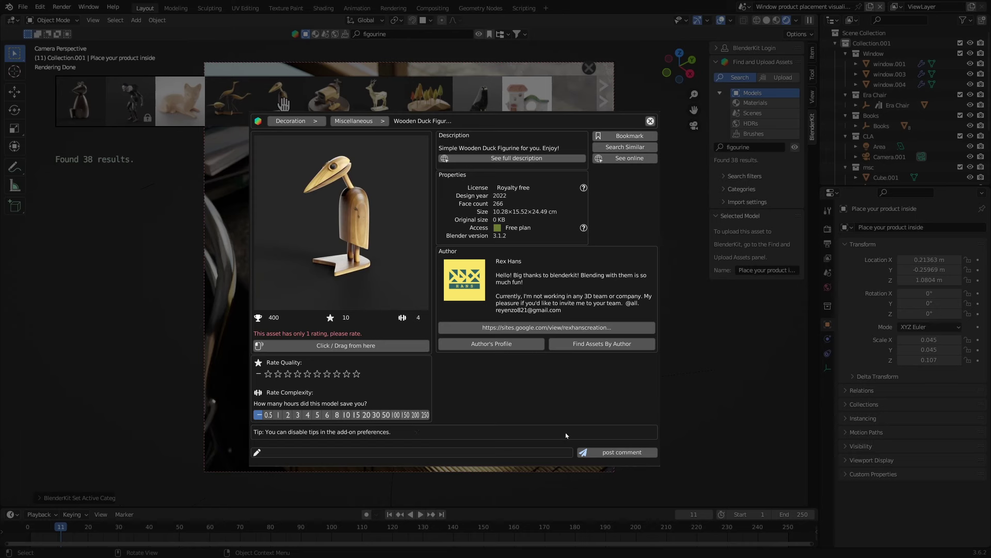
left_click(469, 452)
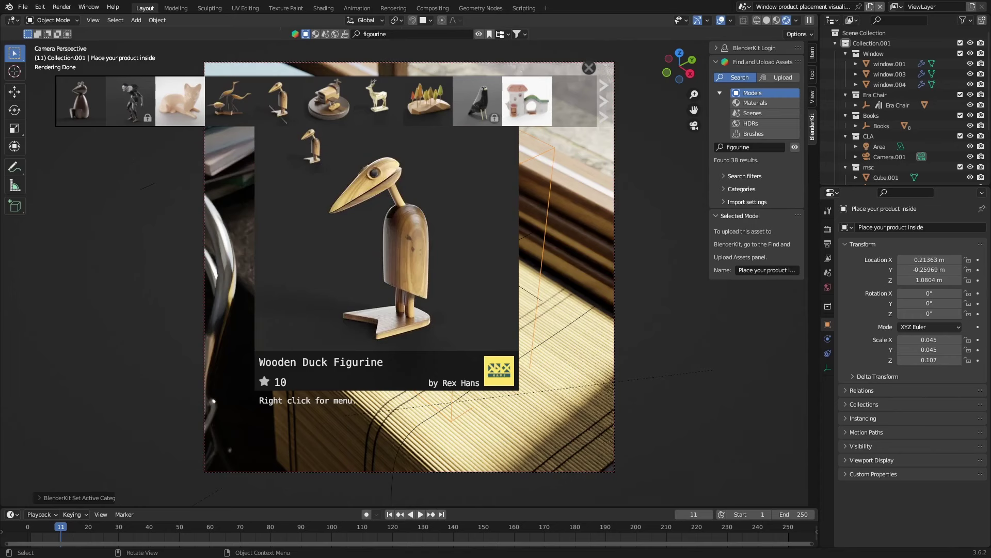
Step: Drag the Wooden Duck Figurine into the scene and select it in the Outliner
left_click_drag(279, 95, 419, 273)
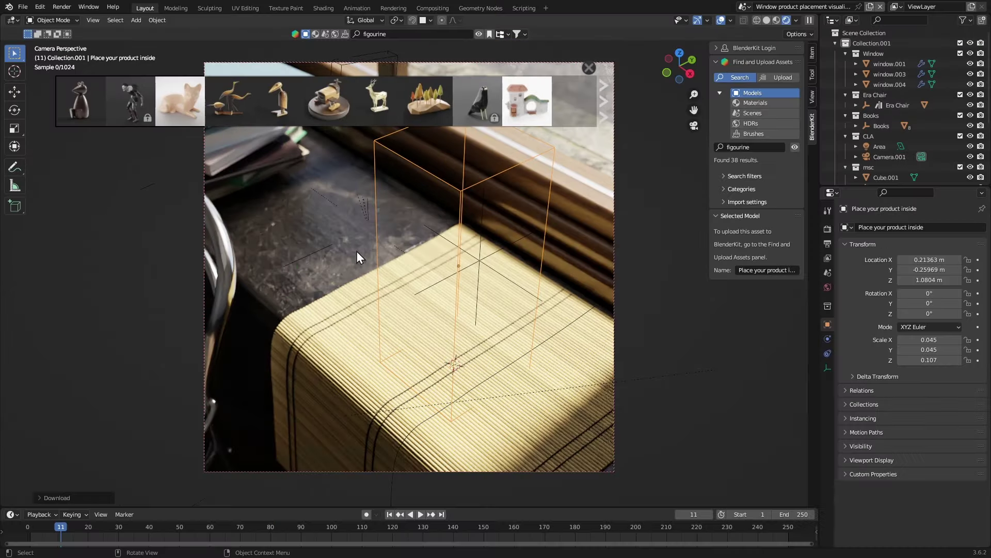
scroll(888, 162, "down", 4)
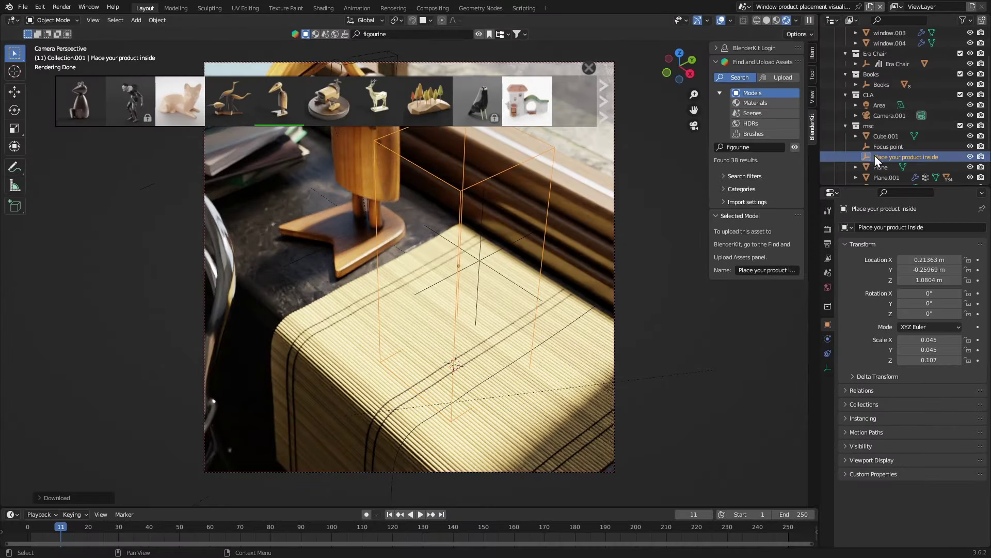
scroll(872, 154, "down", 2)
left_click(863, 173)
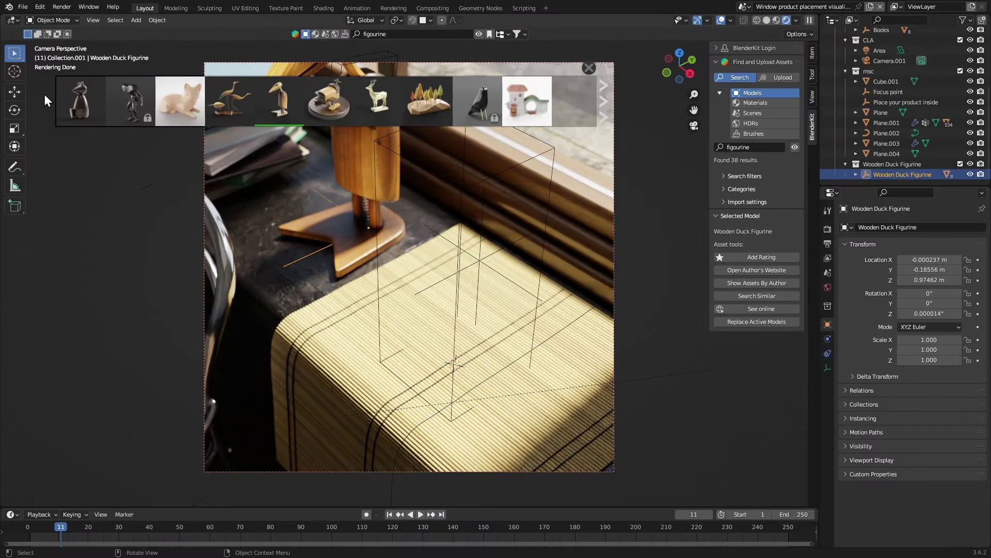
Step: Move the duck onto the sill, scale it to 0.762, and rotate it about -25 degrees
left_click(14, 92)
left_click_drag(401, 250, 474, 334)
left_click(14, 128)
left_click(15, 110)
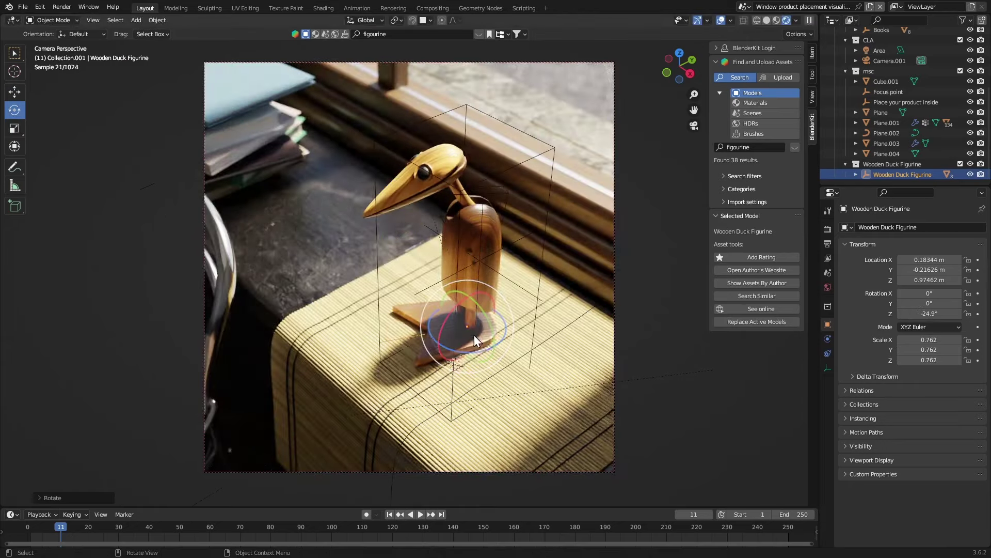
left_click(315, 33)
left_click(439, 32)
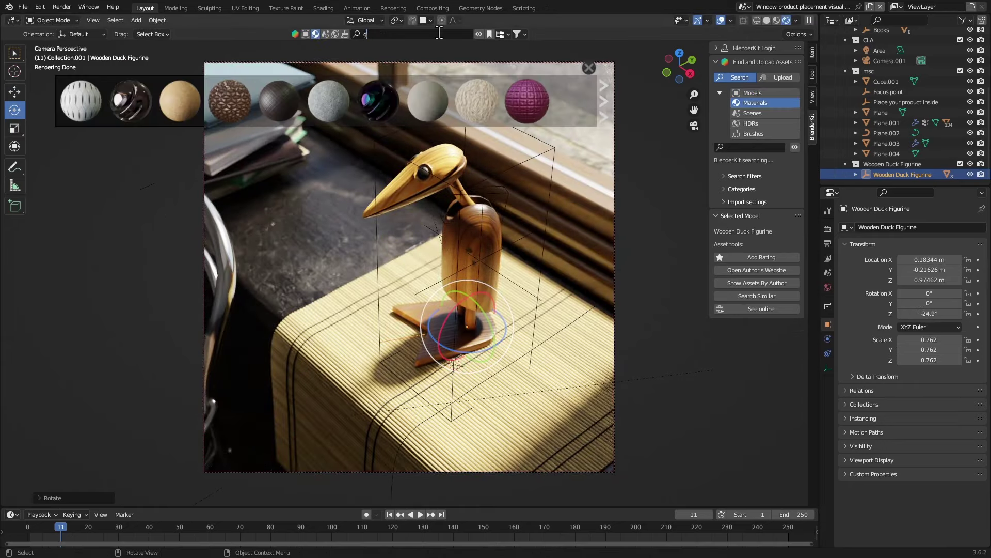
Step: Search materials for 'glossy wood dark' and apply Dark Oiled Oak to the windowsill (window.004)
type("glossy wood dark")
key("Return")
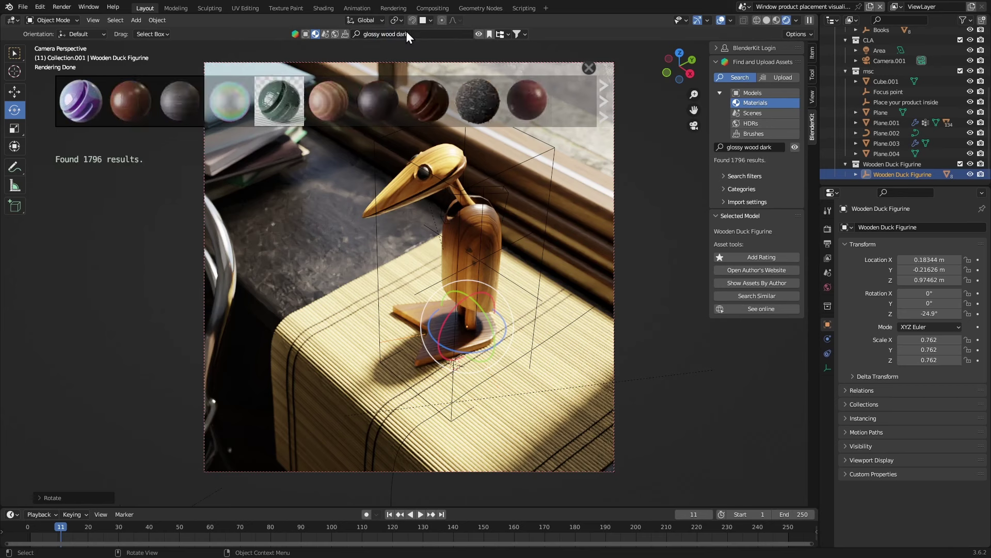
scroll(305, 98, "down", 2)
scroll(242, 107, "down", 2)
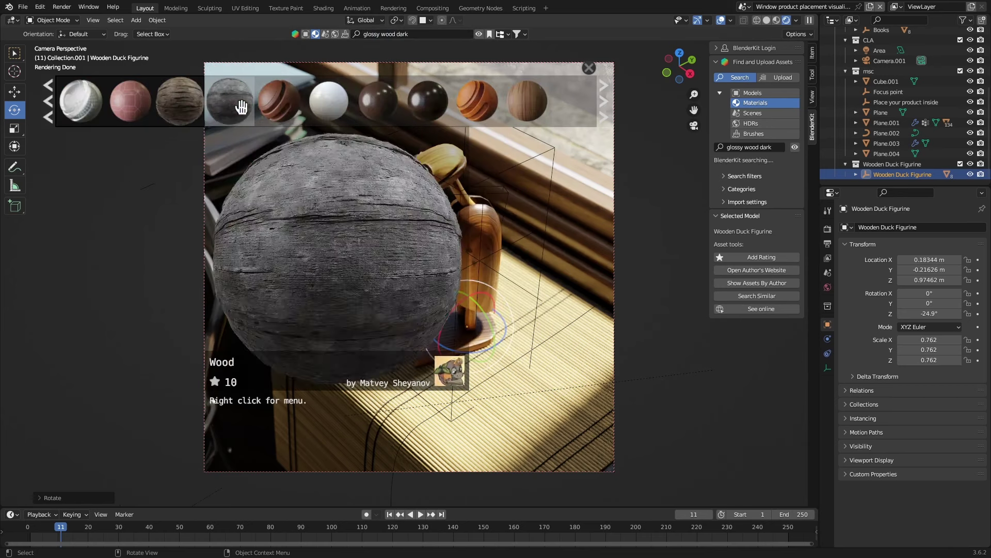
scroll(242, 107, "down", 3)
scroll(358, 96, "down", 2)
left_click_drag(383, 104, 304, 256)
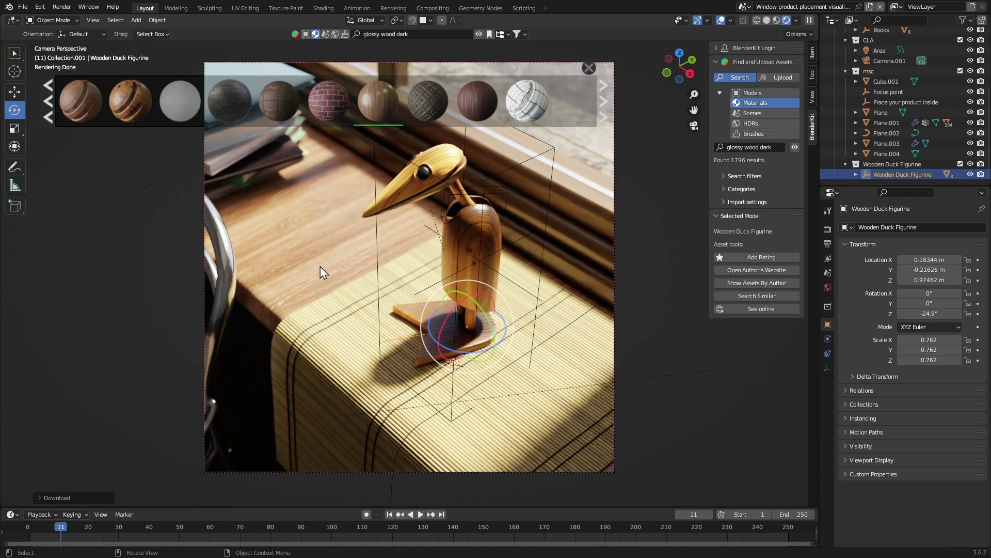
left_click(313, 262)
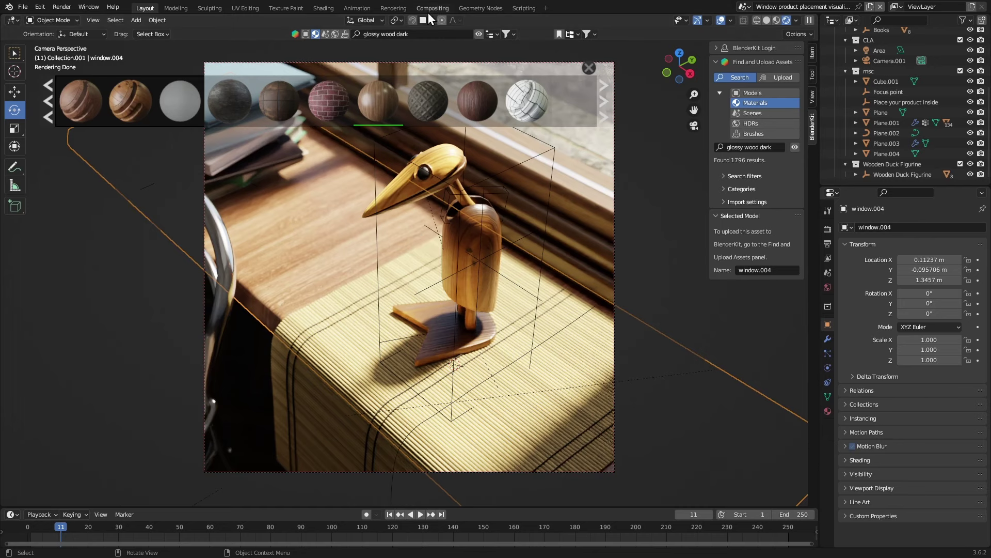
left_click(323, 8)
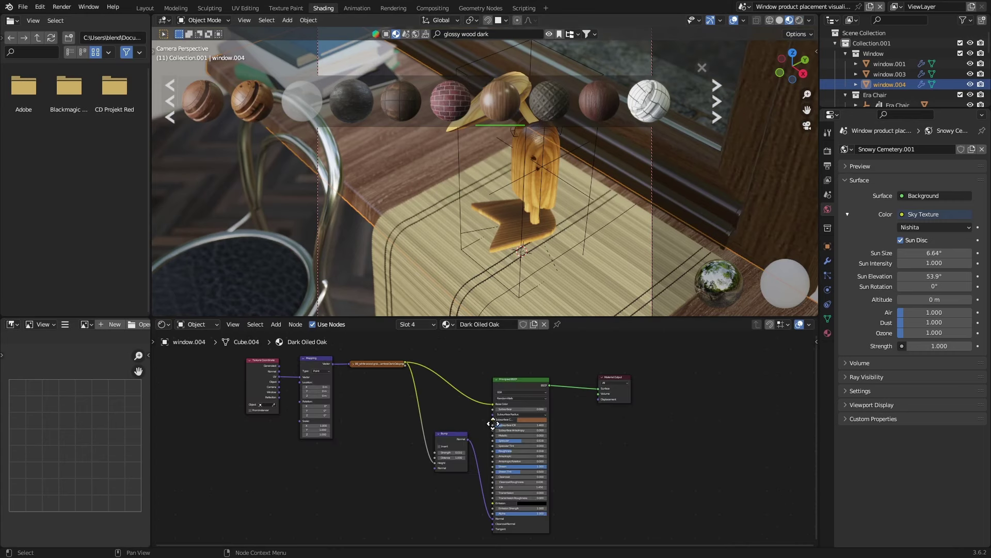
Step: In the sill's Mapping node, set Rotation Z to 90 and Scale X, Y, Z to 2
scroll(390, 367, "up", 2)
scroll(330, 455, "up", 2)
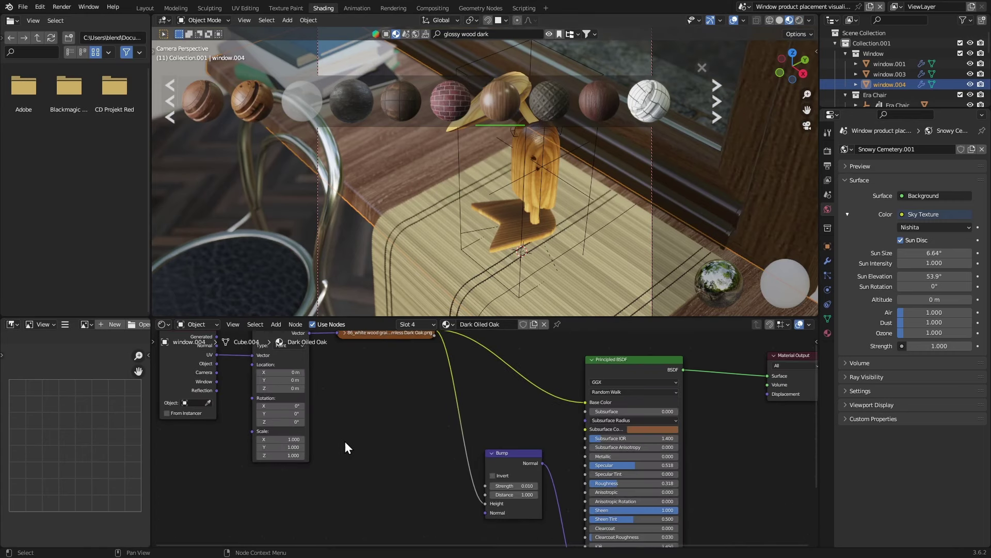
left_click(296, 472)
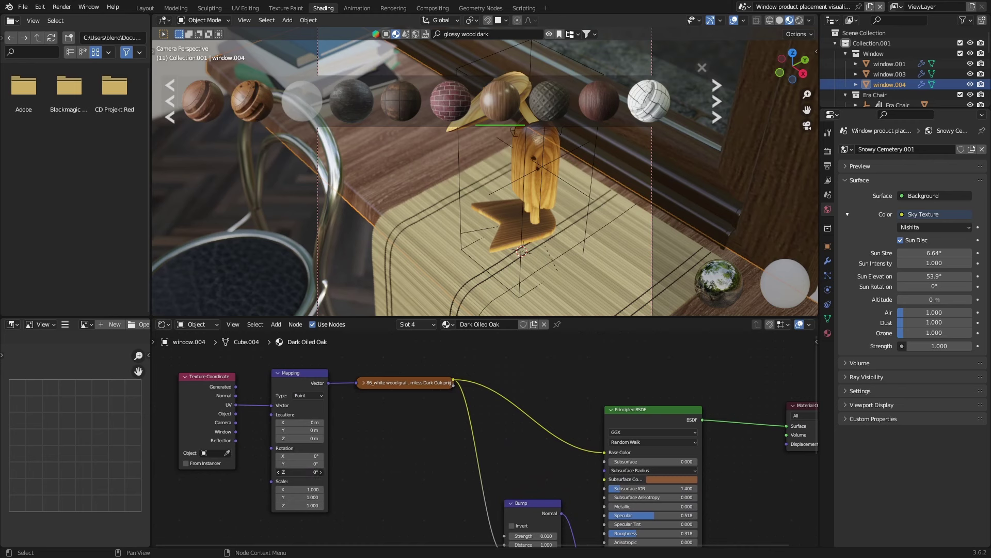
type("90")
key("Tab")
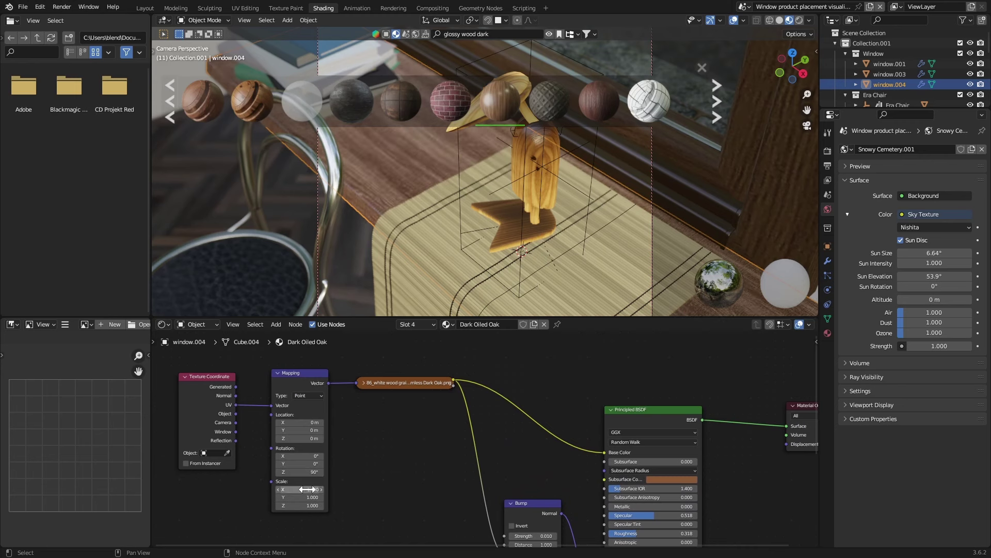
type("2")
key("Tab")
type("2")
key("Return")
left_click(305, 503)
type("2")
key("Return")
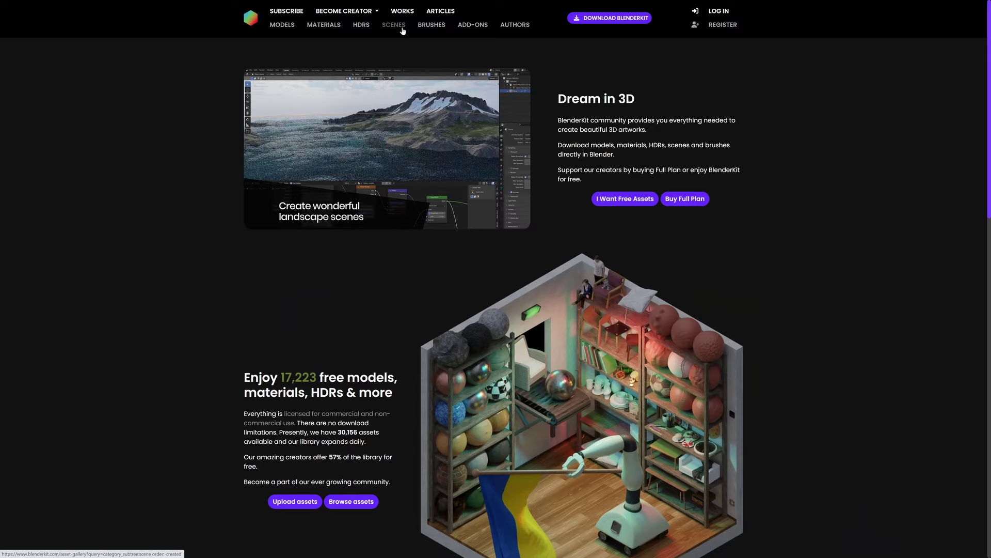
Step: On the BlenderKit website, browse the Scenes gallery and open the Bananas model preview
left_click(403, 30)
scroll(619, 298, "down", 3)
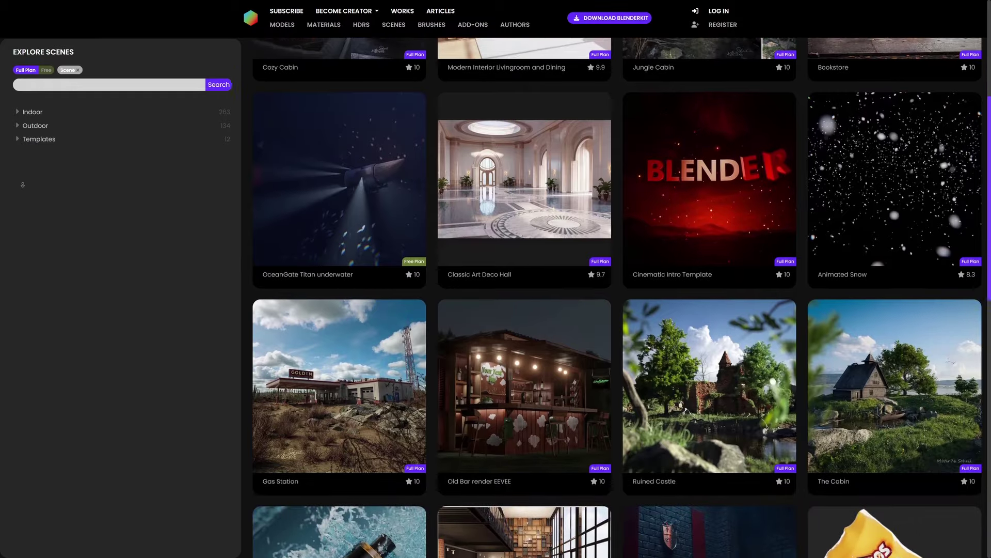
scroll(620, 298, "down", 3)
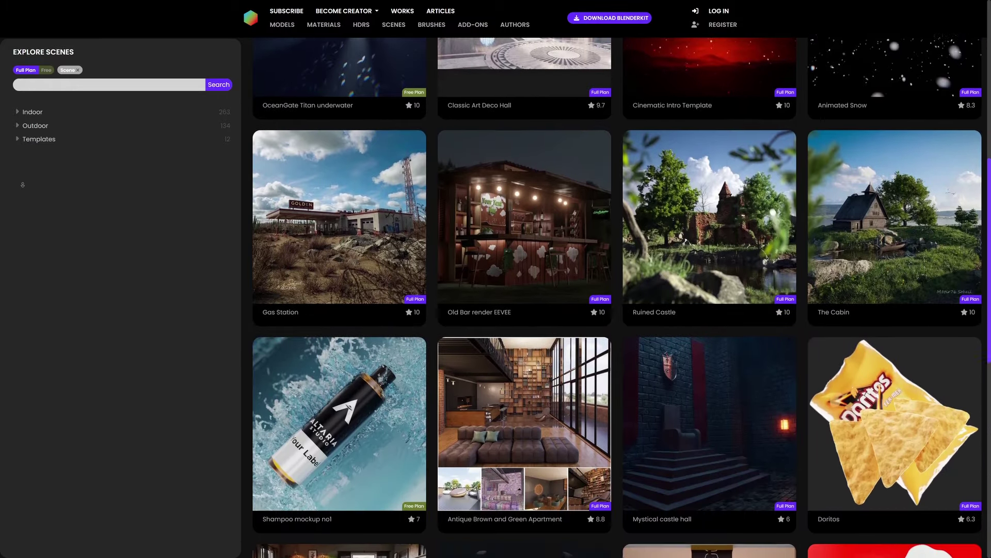
scroll(619, 298, "down", 1)
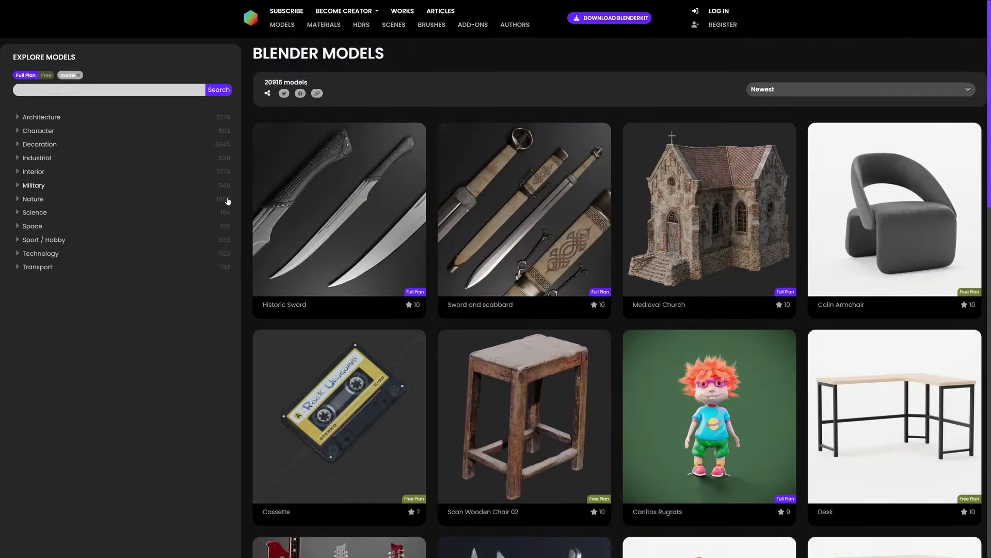
left_click(651, 280)
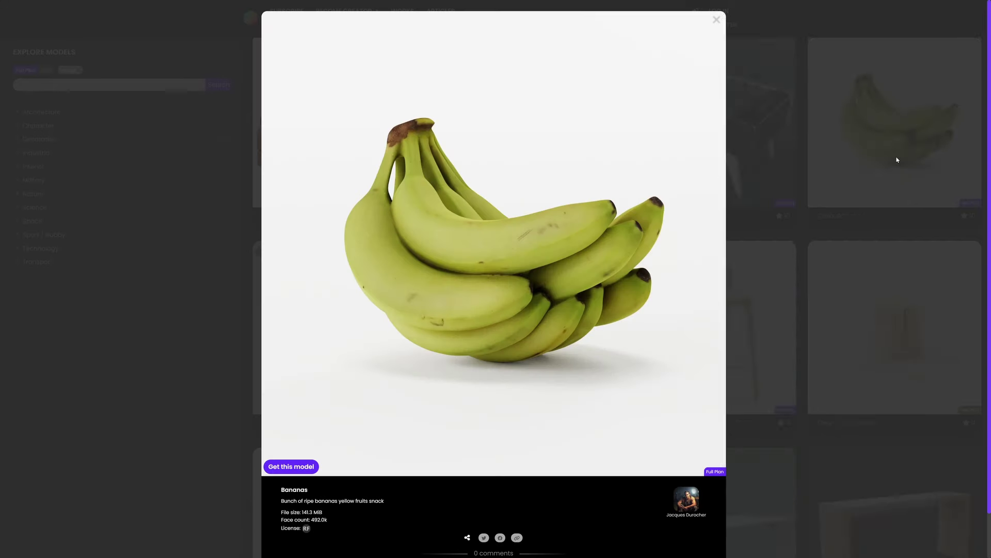